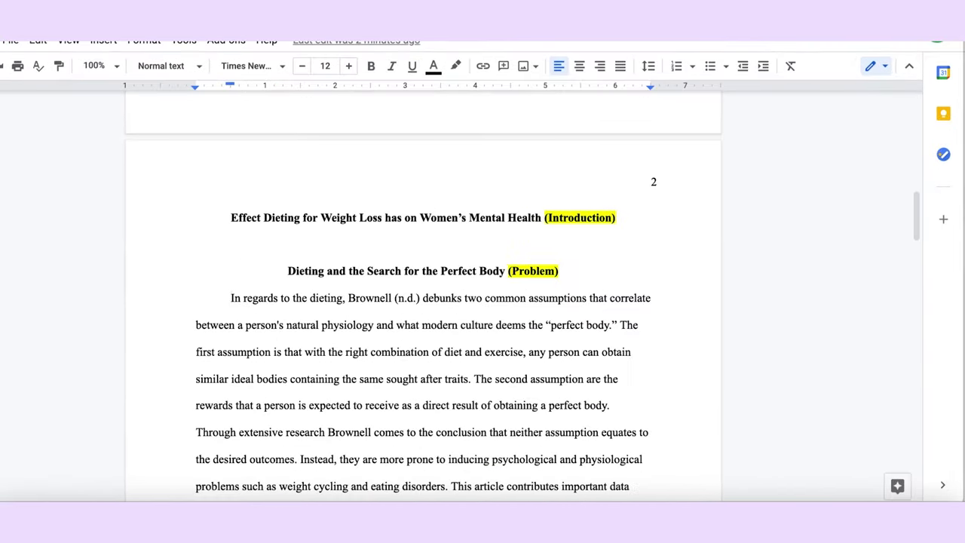
Step: Insert the linking phrases 'the author discusses' and 'Brownell presents' into the Brownell paragraph
left_click_drag(920, 223, 919, 243)
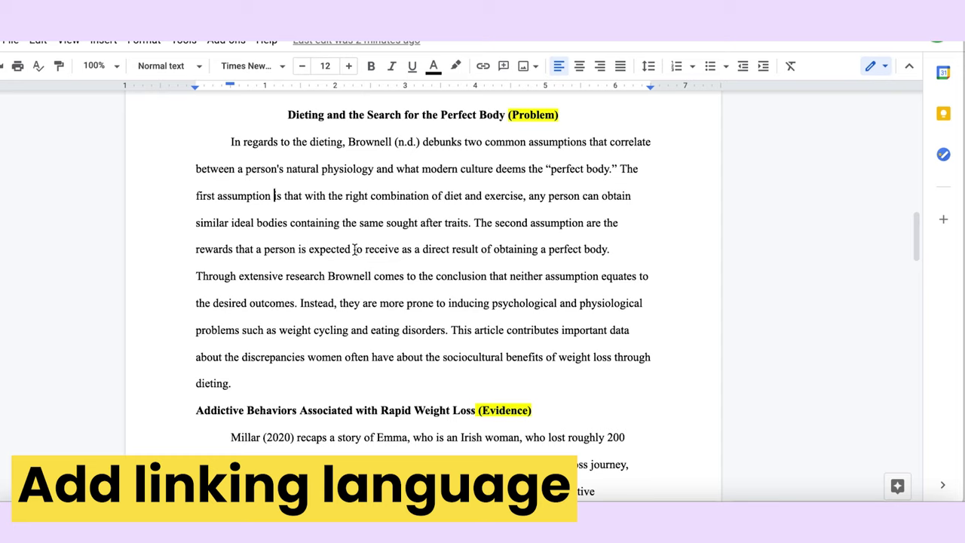
left_click(273, 196)
type("the author dis")
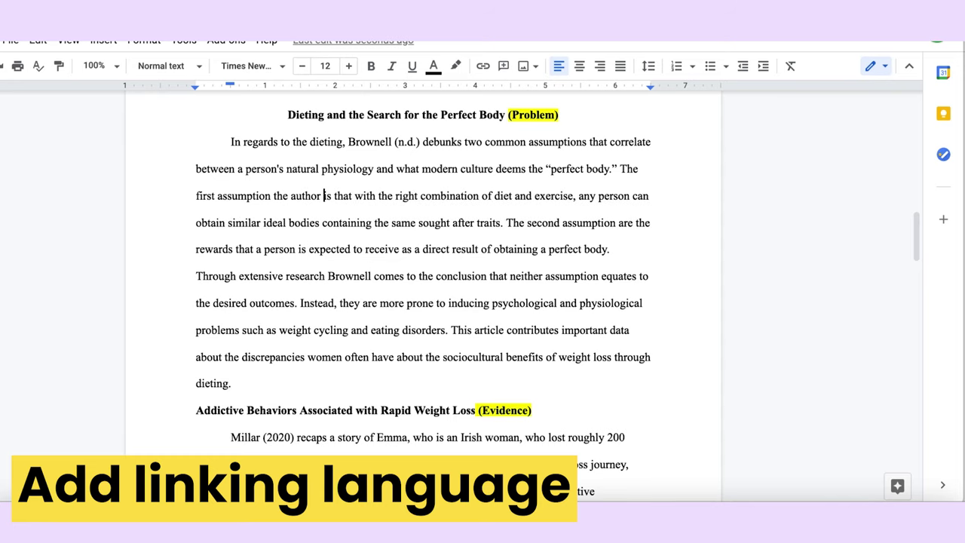
type("cusses")
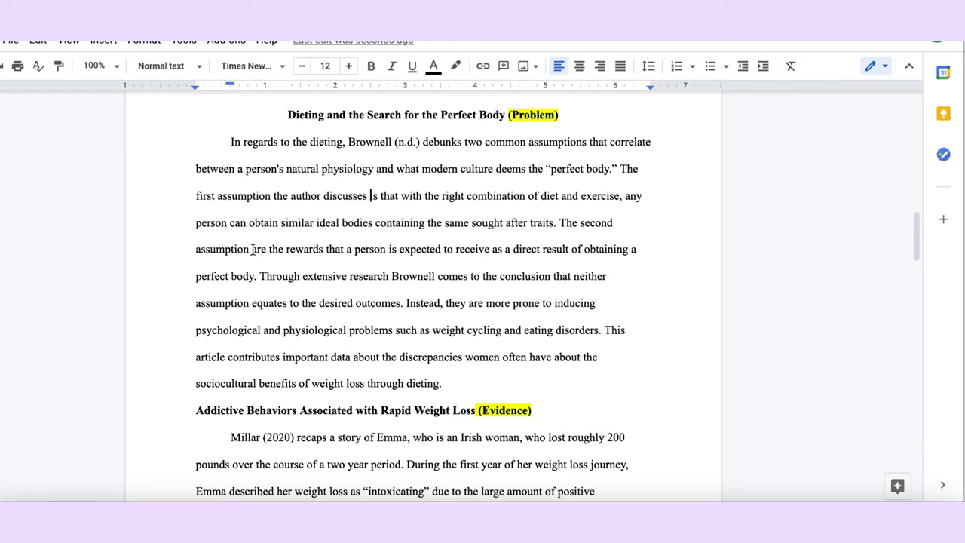
type("Brownell")
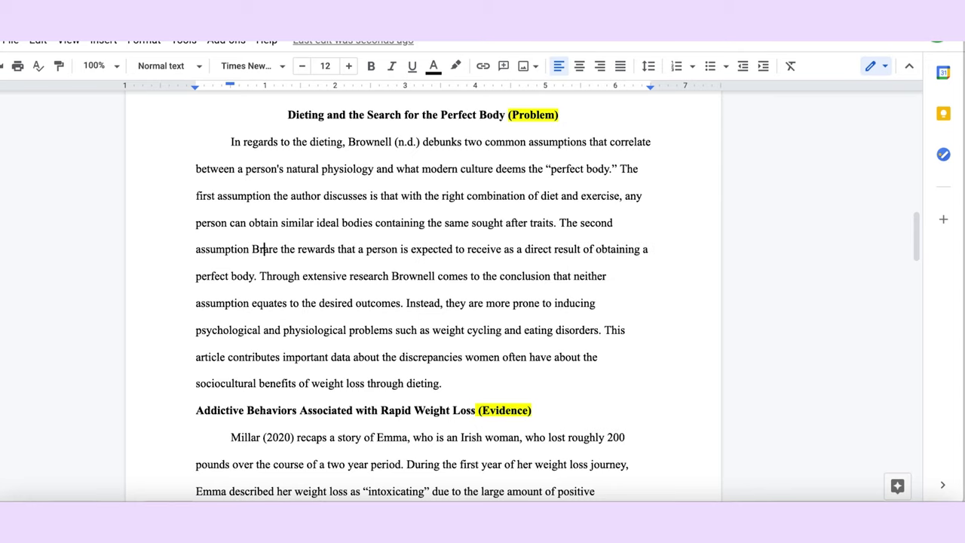
type(" presents")
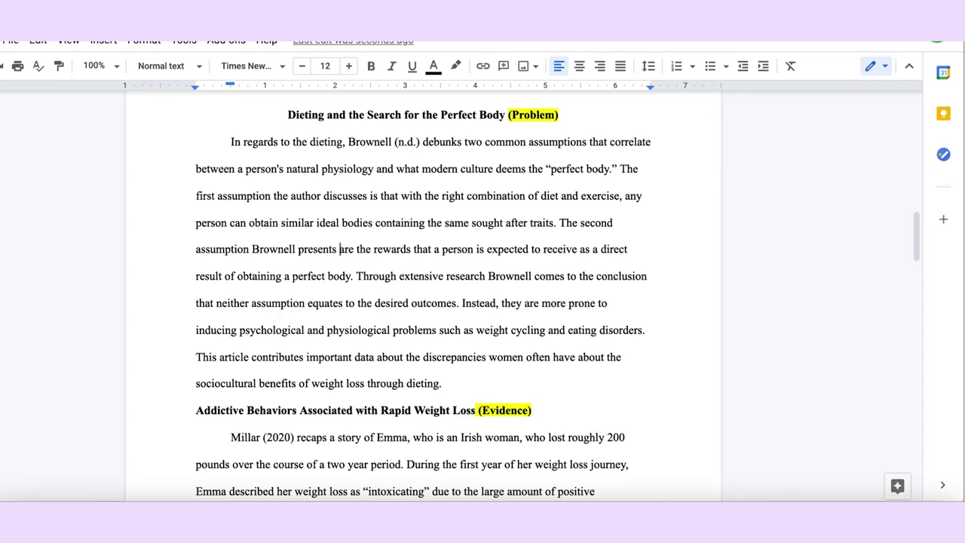
Step: Add 'Brownell found' before 'they' after 'Instead,' and change 'This article' to 'The article'
left_click(502, 303)
type("Brownell fou")
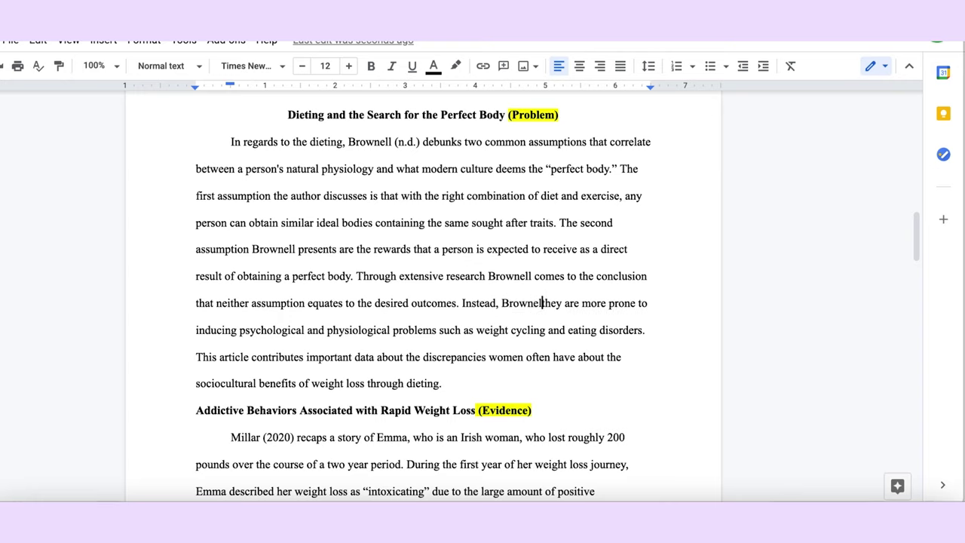
type("nd")
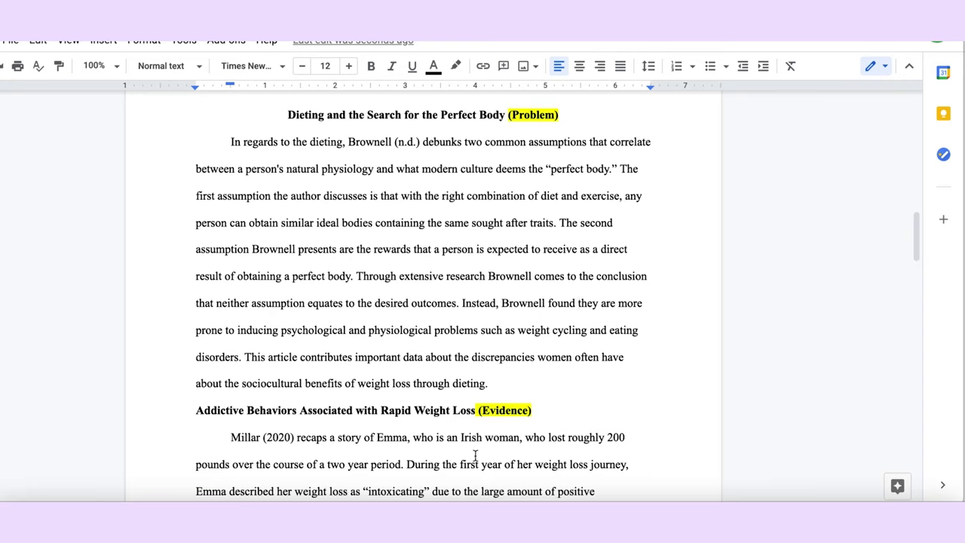
left_click(269, 357)
key("BackSpace")
key("BackSpace")
key("BackSpace")
type("e")
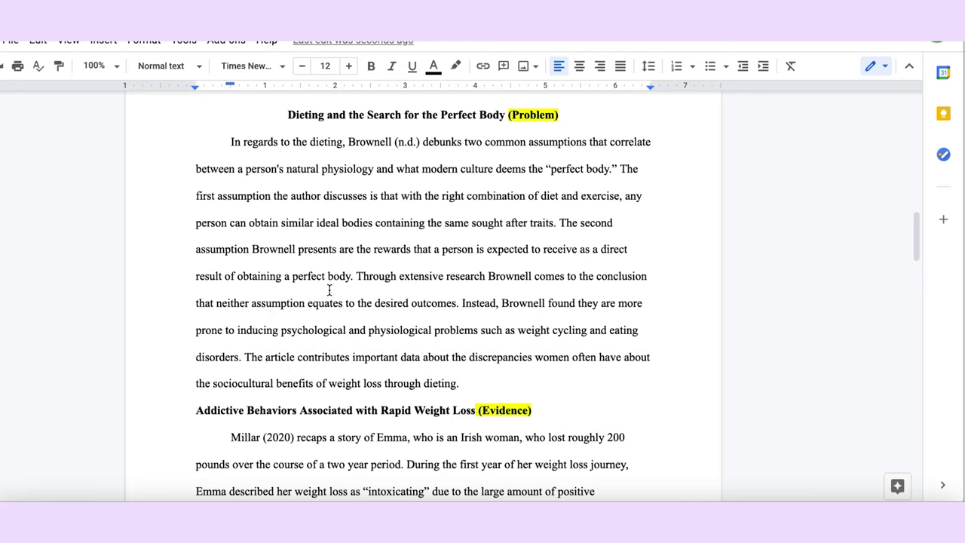
Step: Highlight 'the author discusses' and 'Brownell presents' in light pink
left_click_drag(367, 197, 272, 196)
left_click(455, 66)
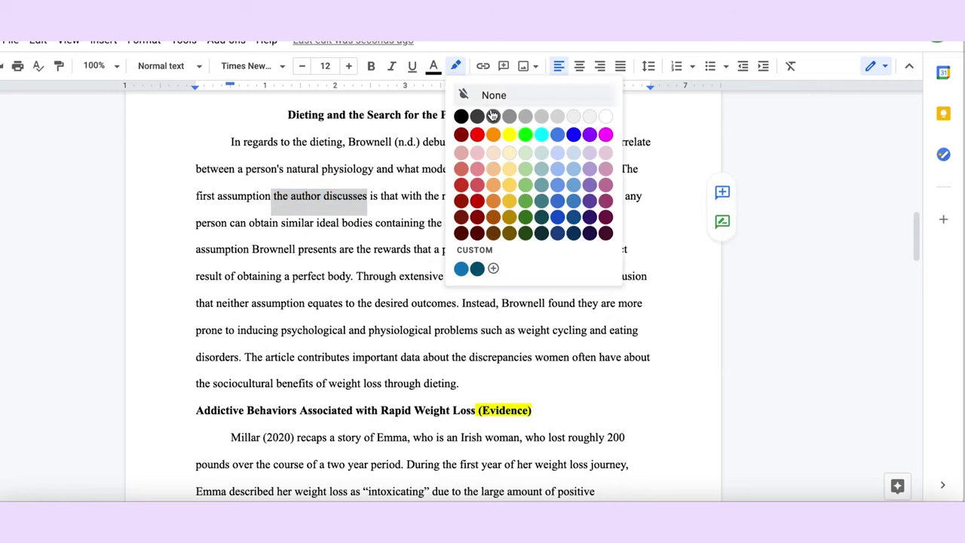
left_click(480, 154)
mouse_move(338, 250)
left_mouse_down()
mouse_move(274, 240)
mouse_move(252, 250)
left_mouse_up()
left_click(455, 66)
left_click(485, 154)
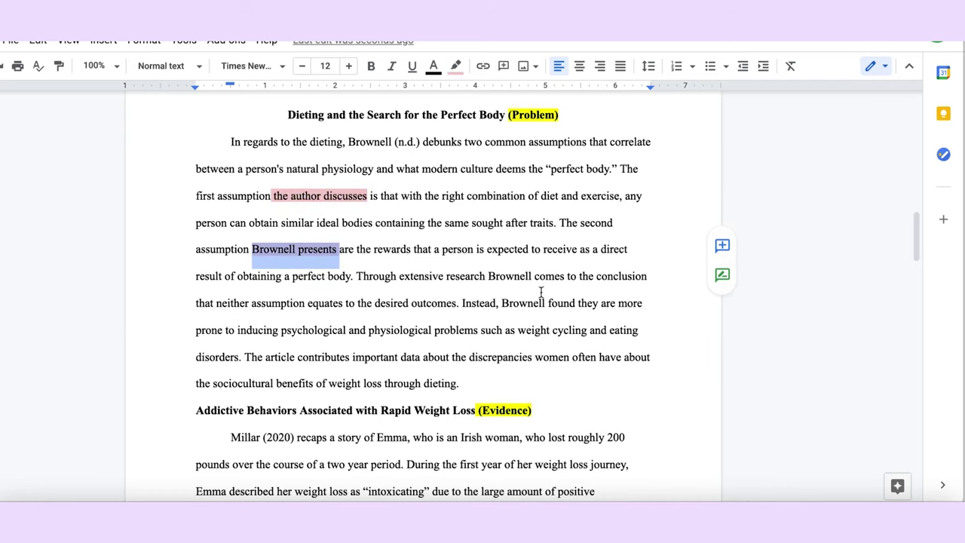
Step: Highlight 'Brownell found' and the word 'The' before 'article' in light pink
mouse_move(579, 302)
left_mouse_down()
mouse_move(534, 275)
mouse_move(502, 303)
left_mouse_up()
left_click(455, 65)
left_click(483, 156)
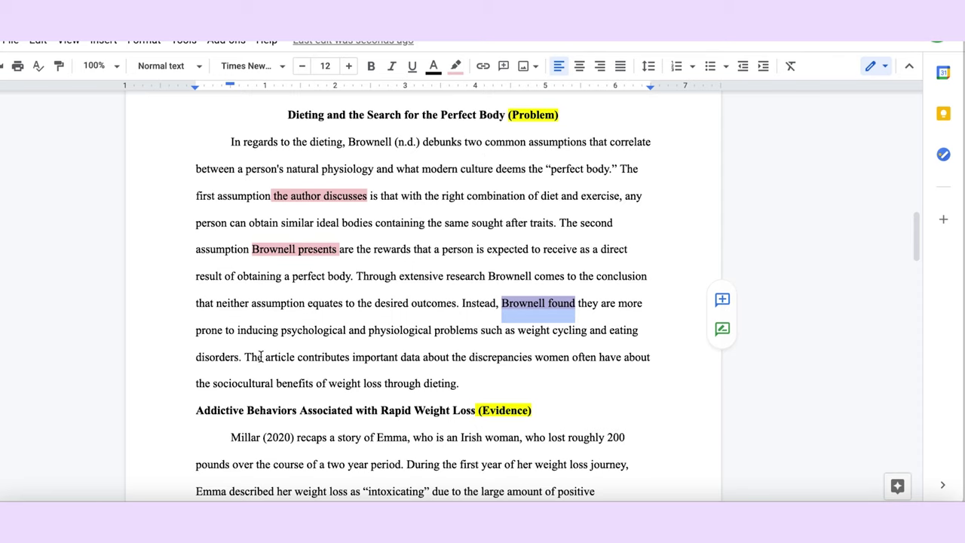
left_click_drag(262, 356, 243, 357)
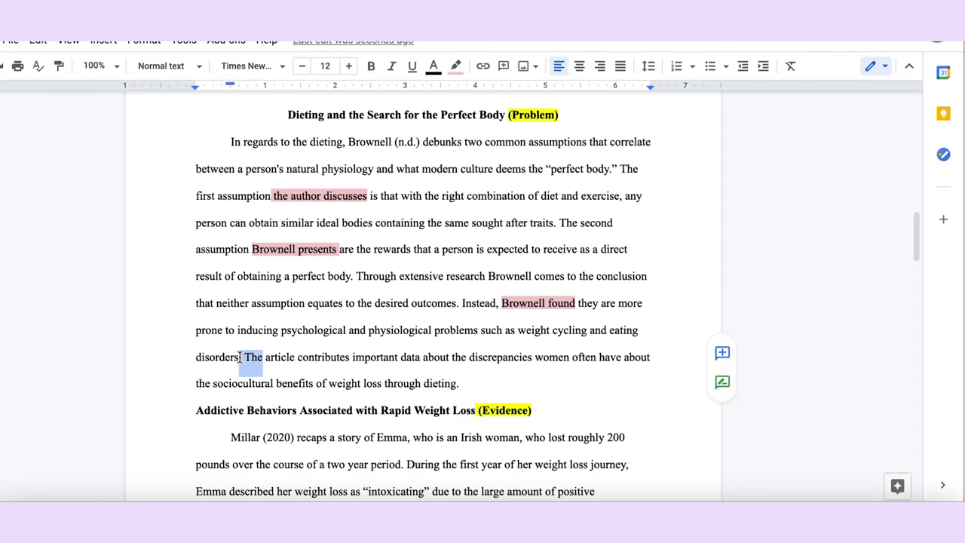
left_click(455, 65)
left_click(479, 156)
left_click(665, 306)
left_click_drag(919, 235, 925, 276)
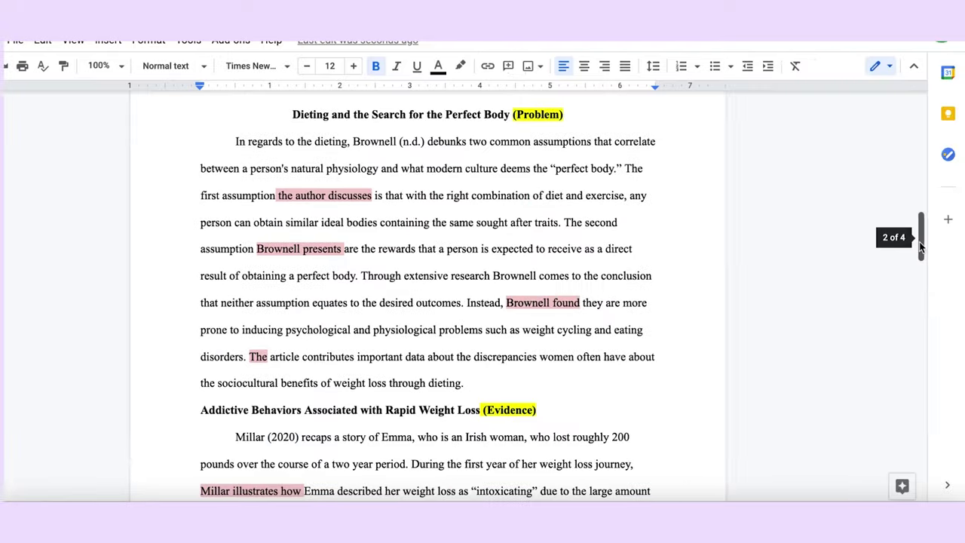
Step: Start the Millar paragraph with 'For instance,' and the Logel paragraph with 'Through the use of social psychological science,'
left_click(189, 435)
type("For instance")
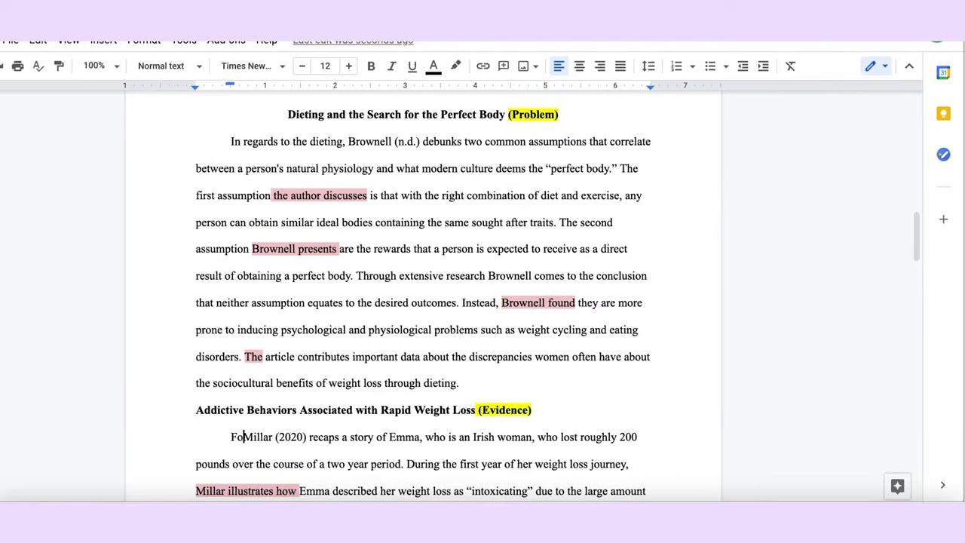
type(",")
left_click_drag(917, 236, 923, 337)
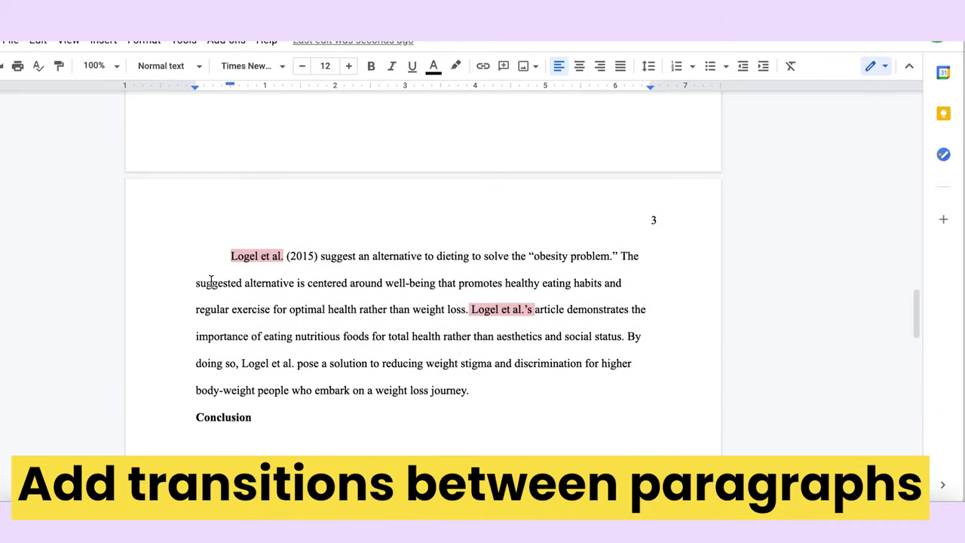
type("Through the ")
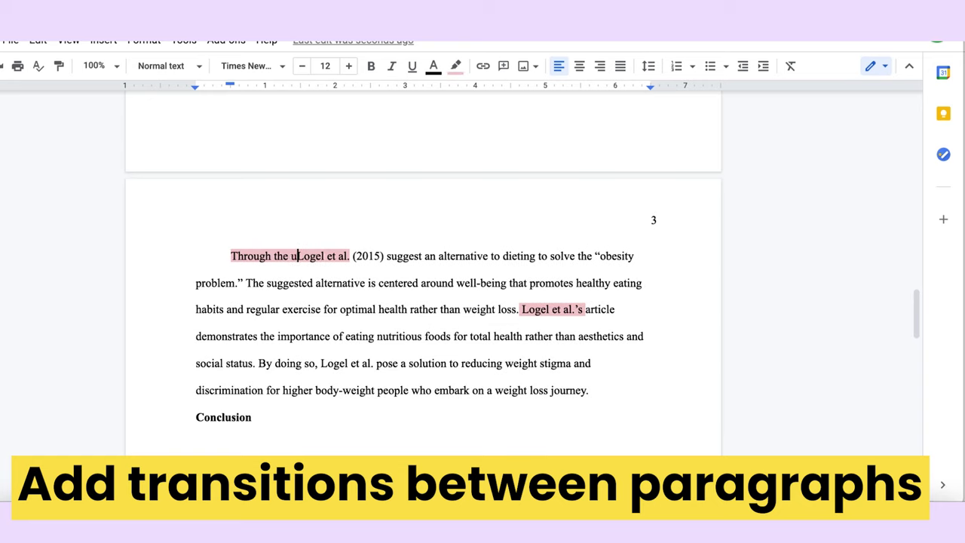
type("use of social psychological science")
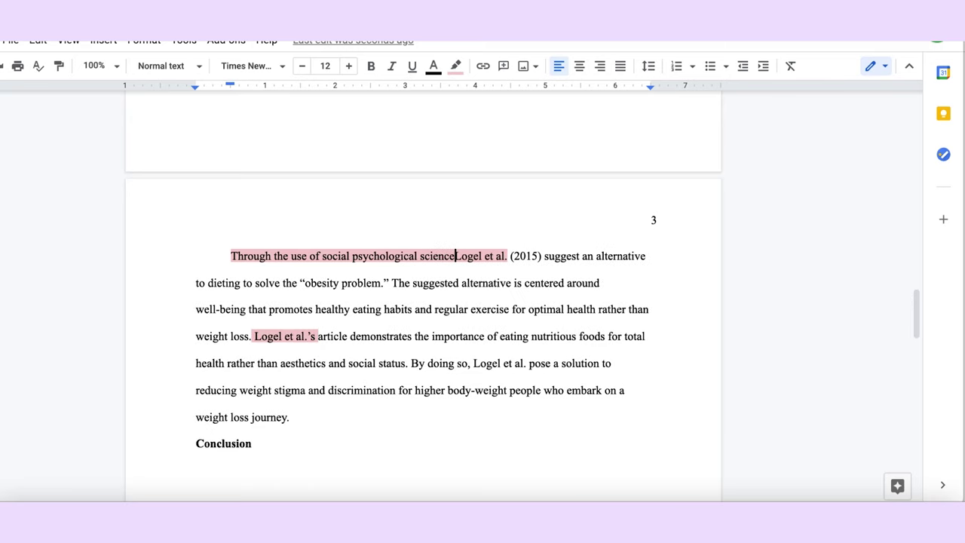
type(",")
Step: Replace the pink highlight on the Logel transition phrase with light orange
left_click_drag(461, 257, 179, 263)
left_click(457, 66)
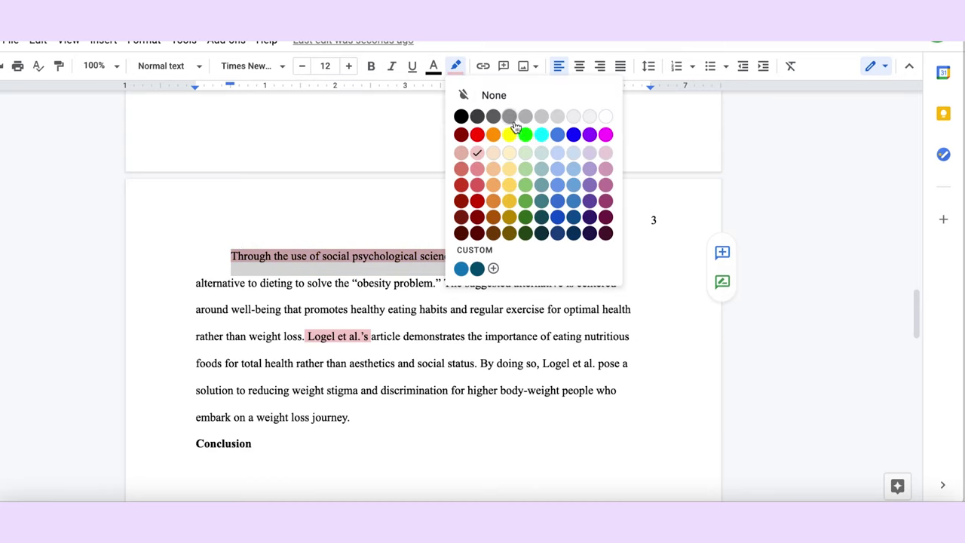
left_click(607, 119)
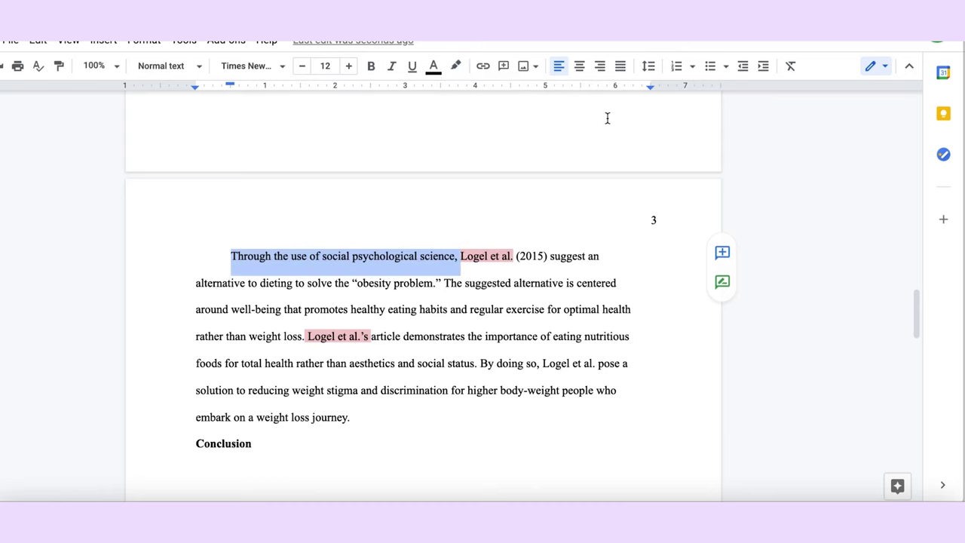
left_click(456, 66)
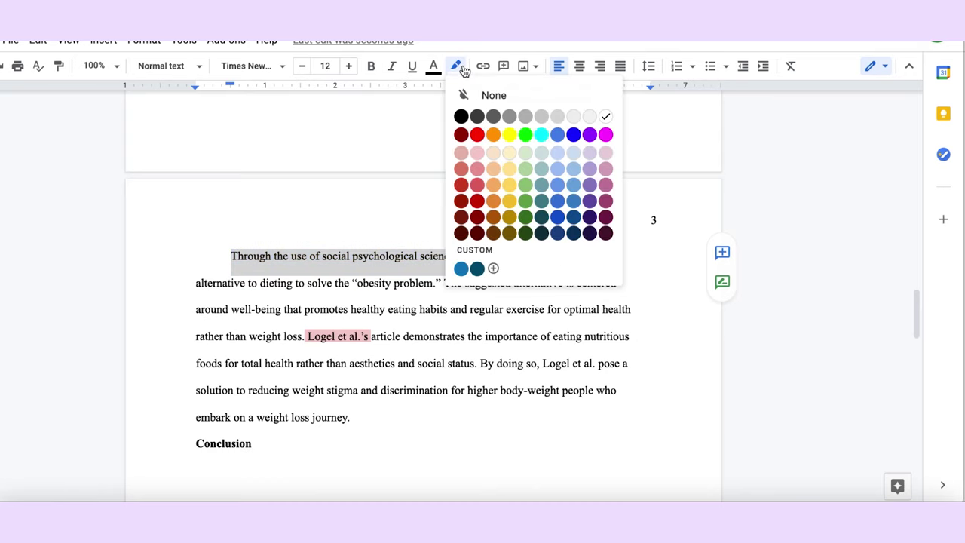
left_click(493, 166)
left_click(558, 247)
scroll(558, 247, "down", 1)
scroll(559, 248, "up", 8)
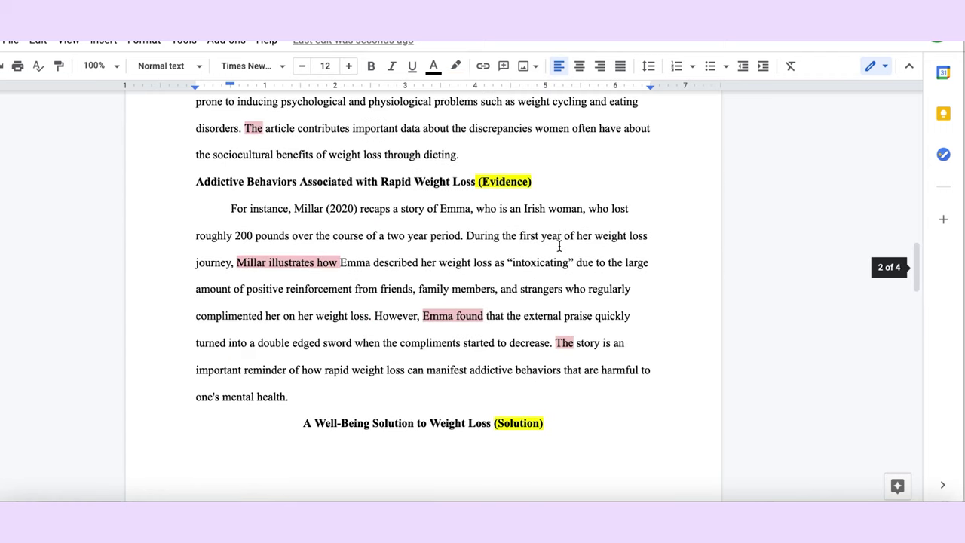
Step: Highlight 'For instance,' in light orange
left_click_drag(291, 213, 226, 213)
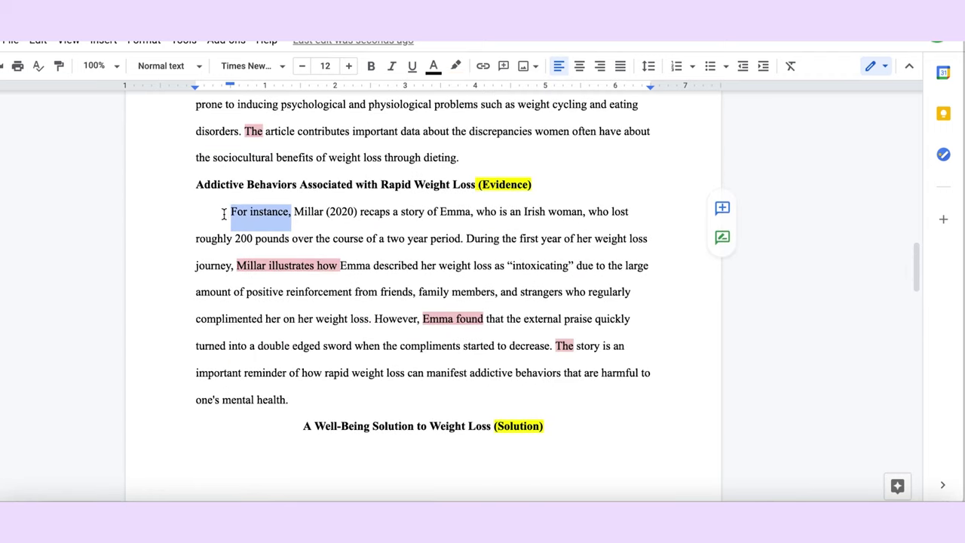
left_click(456, 66)
left_click(493, 154)
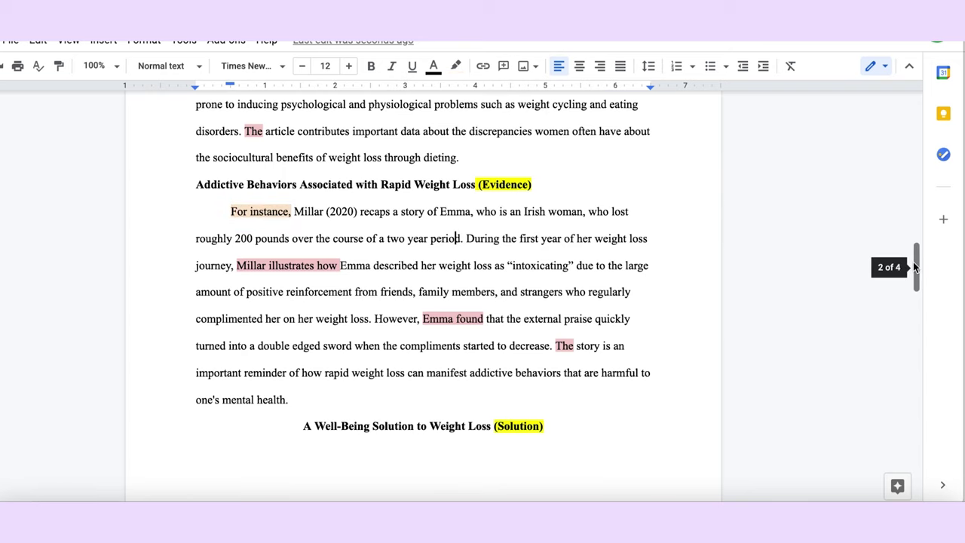
left_click_drag(913, 261, 897, 317)
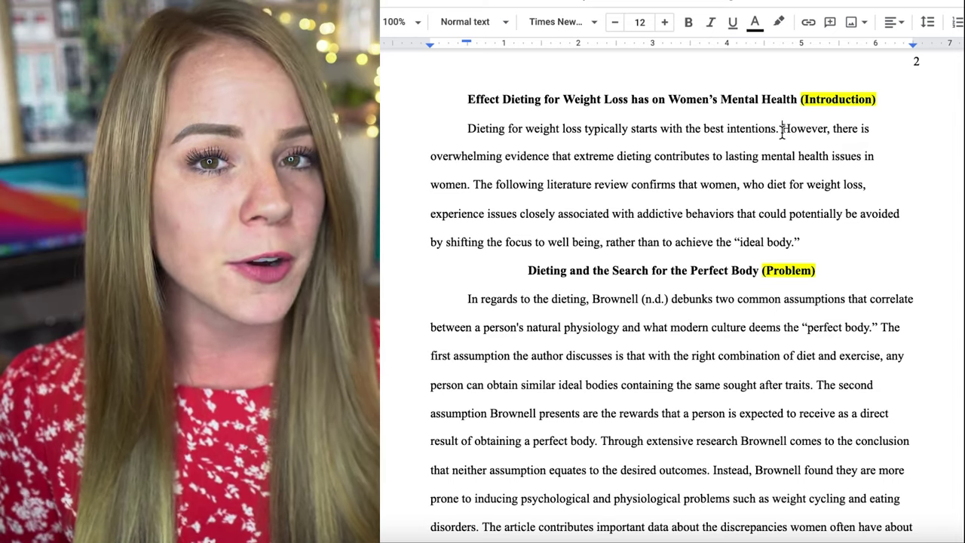
left_click_drag(780, 130, 461, 130)
left_click(473, 184)
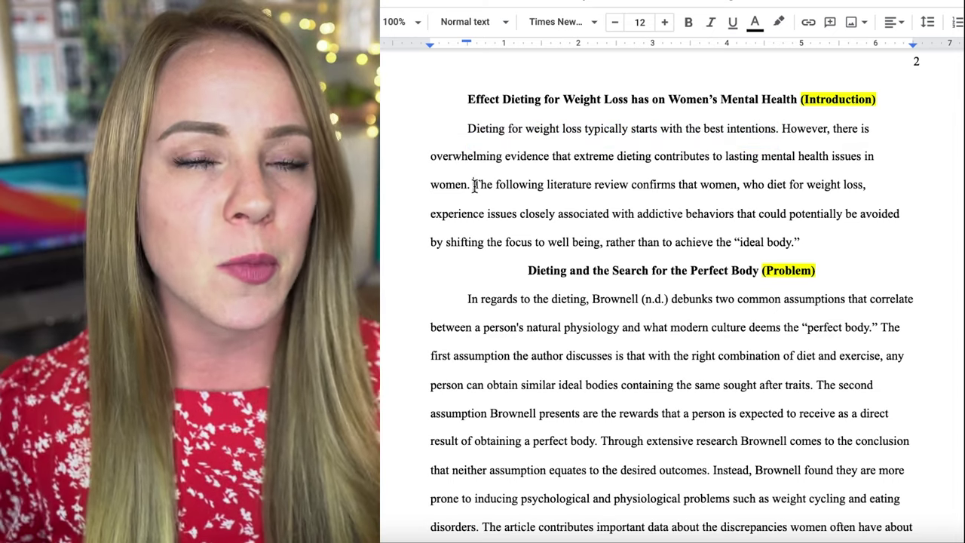
left_click_drag(473, 185, 782, 141)
left_click(802, 242)
left_click_drag(801, 242, 469, 199)
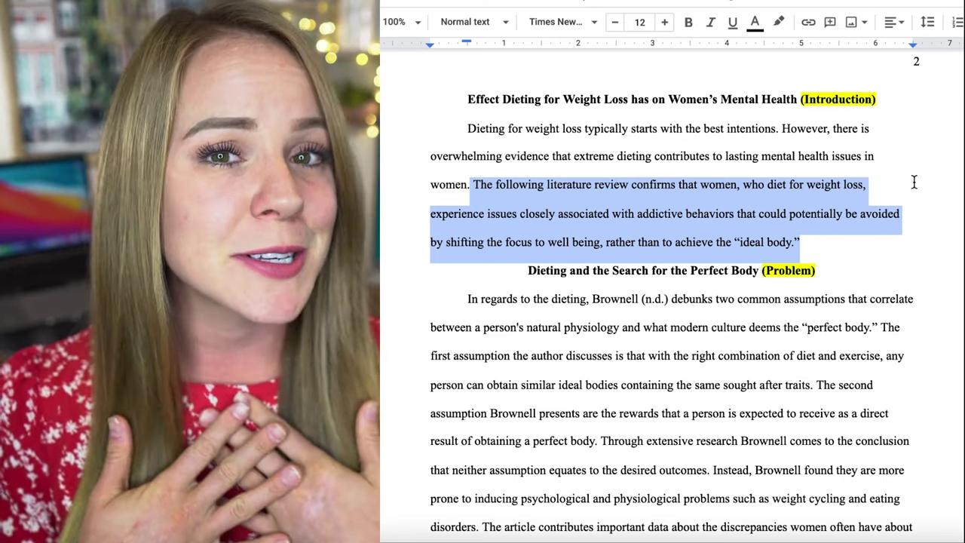
left_click(913, 182)
left_click_drag(676, 185, 493, 187)
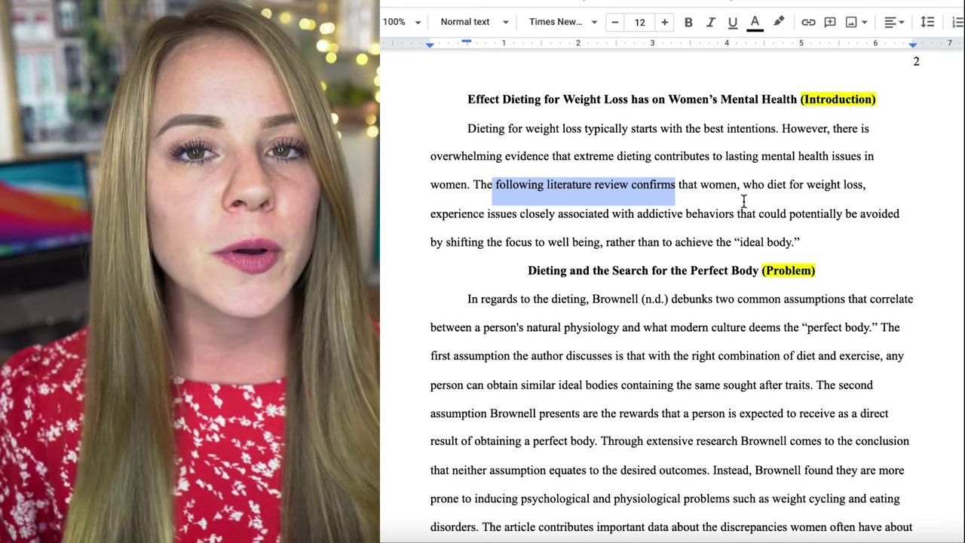
left_click(803, 242)
left_click_drag(804, 242, 743, 189)
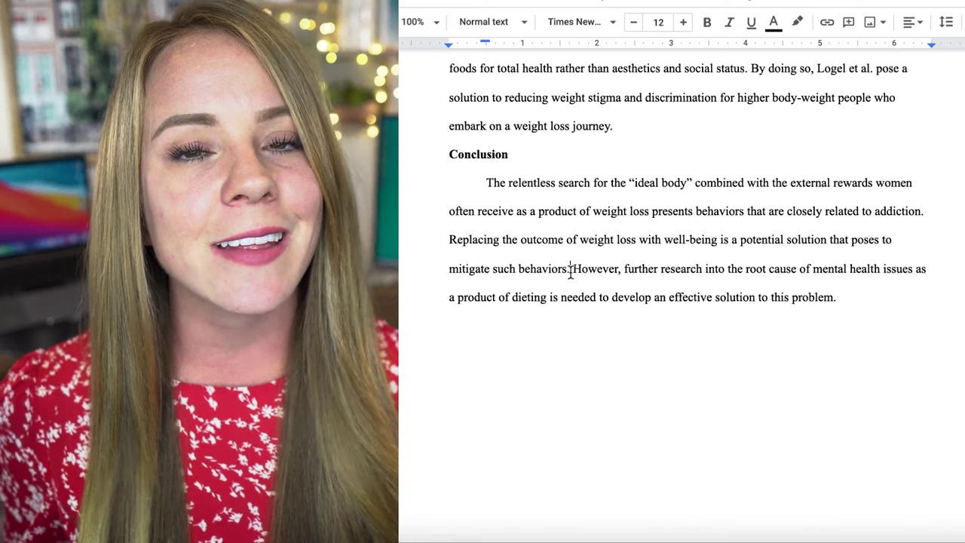
left_click_drag(570, 271, 477, 194)
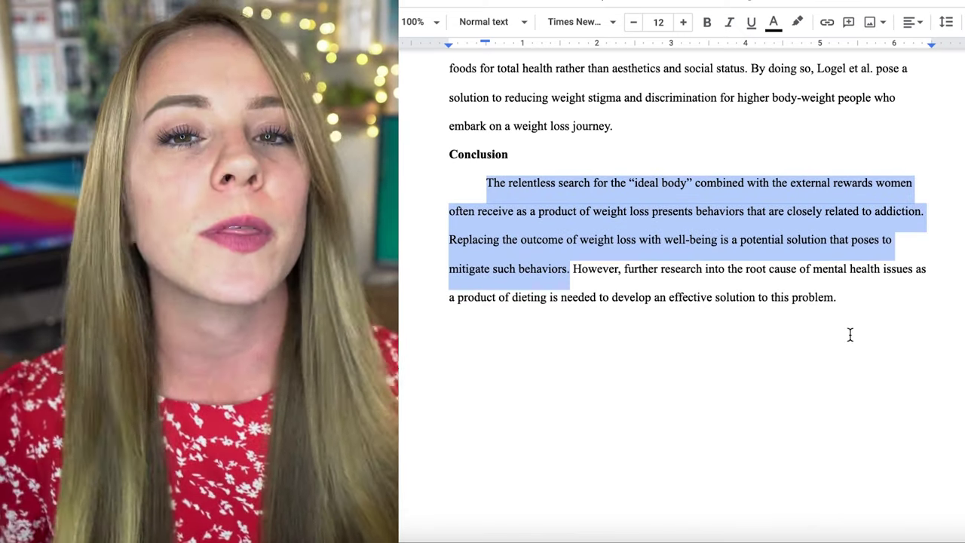
left_click(863, 303)
left_click_drag(838, 298, 573, 272)
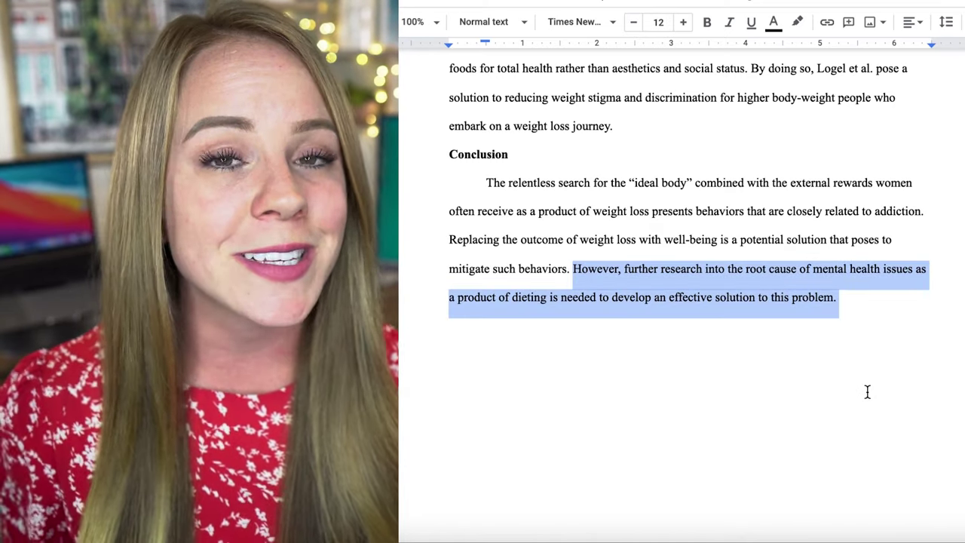